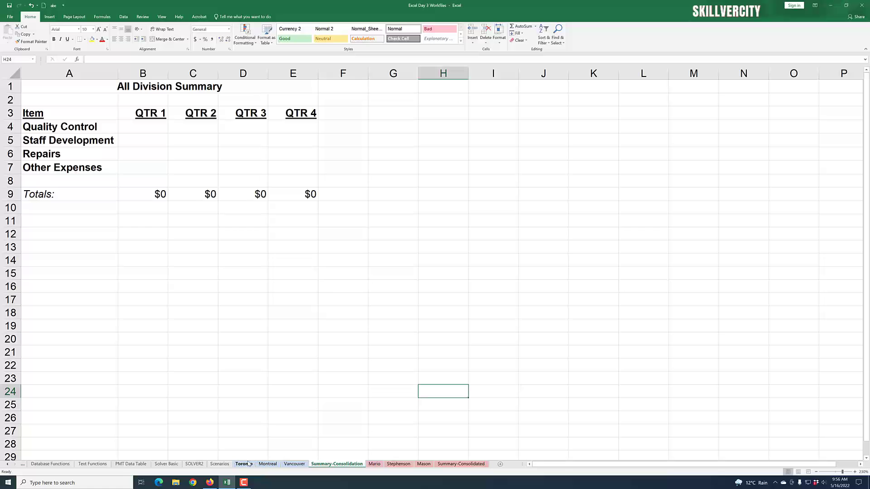
Step: Review the Toronto, Montreal and Vancouver division sheets and the Summary-Consolidation sheet to compare their item and quarter layouts
click(243, 465)
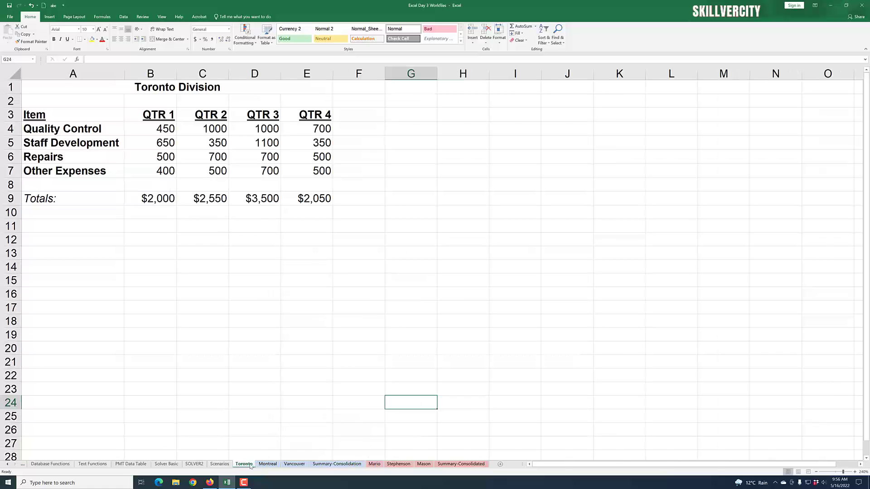
click(270, 465)
click(291, 464)
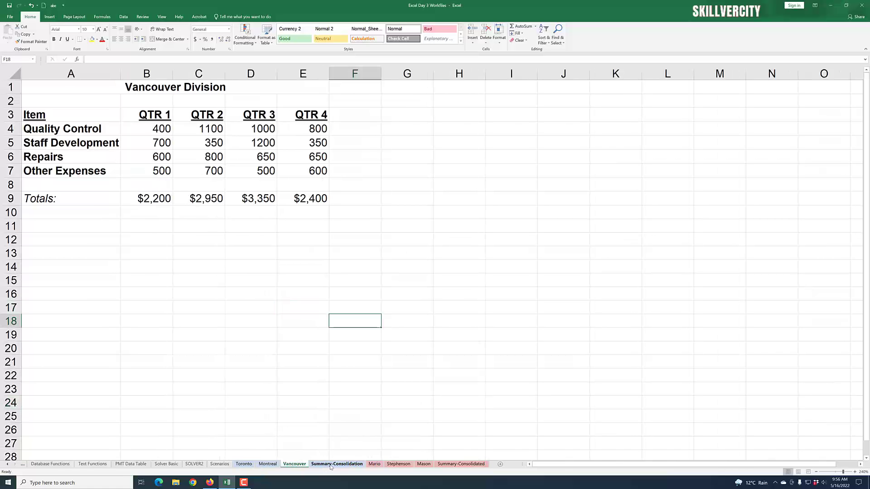
click(334, 464)
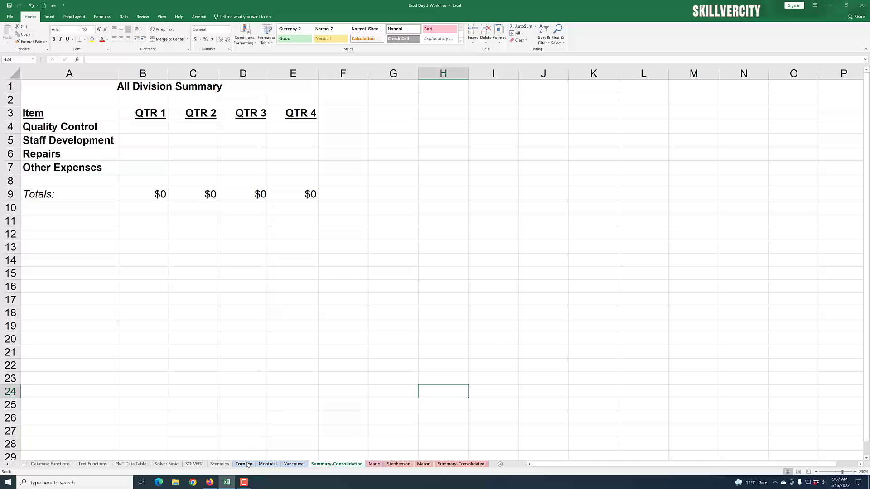
click(244, 465)
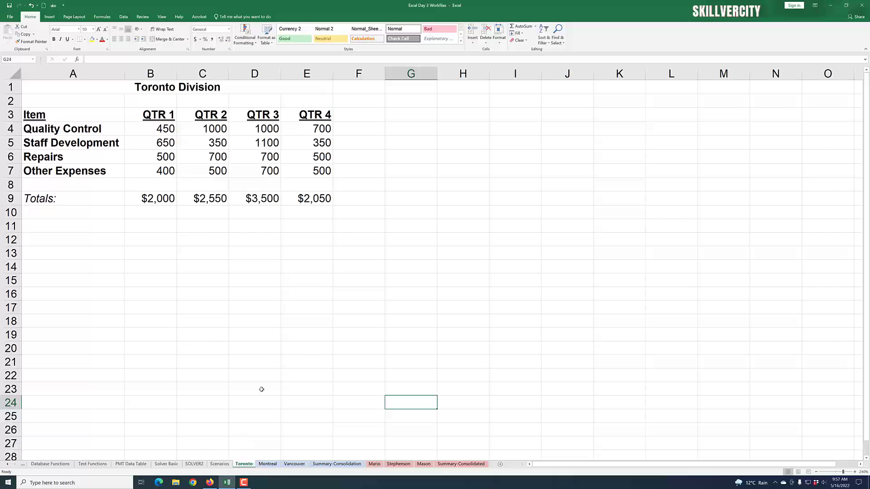
click(268, 464)
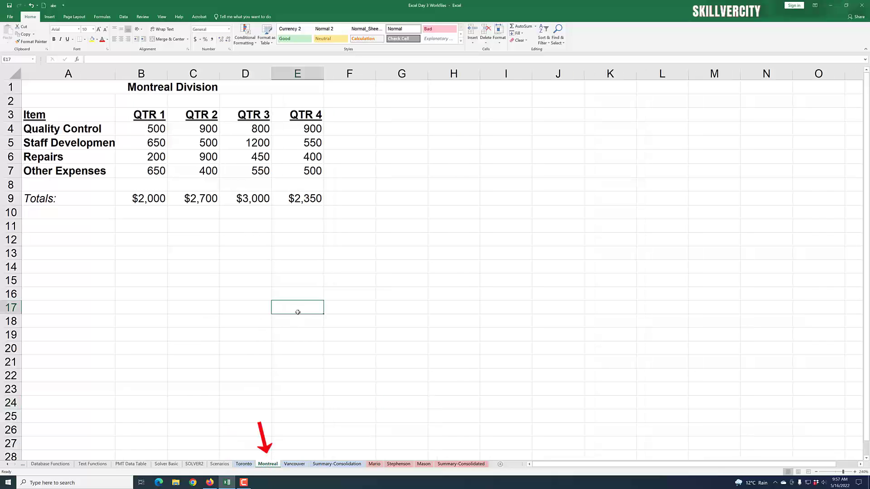
click(294, 464)
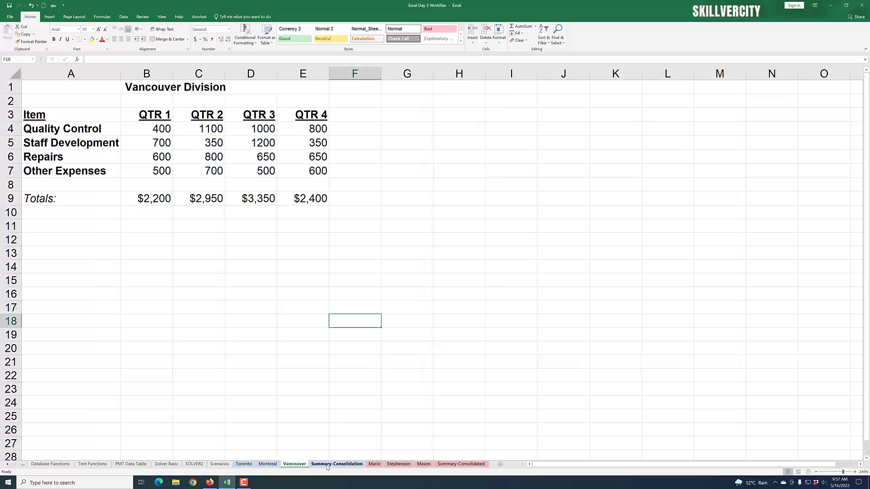
click(245, 464)
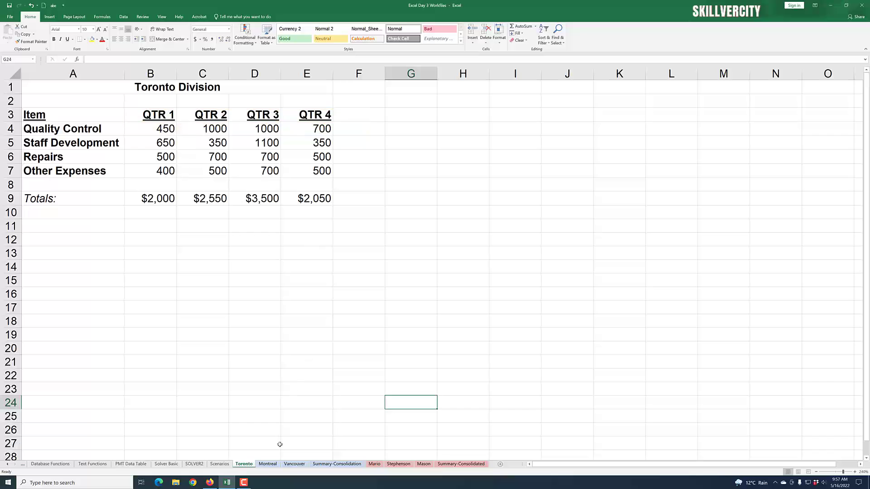
click(268, 465)
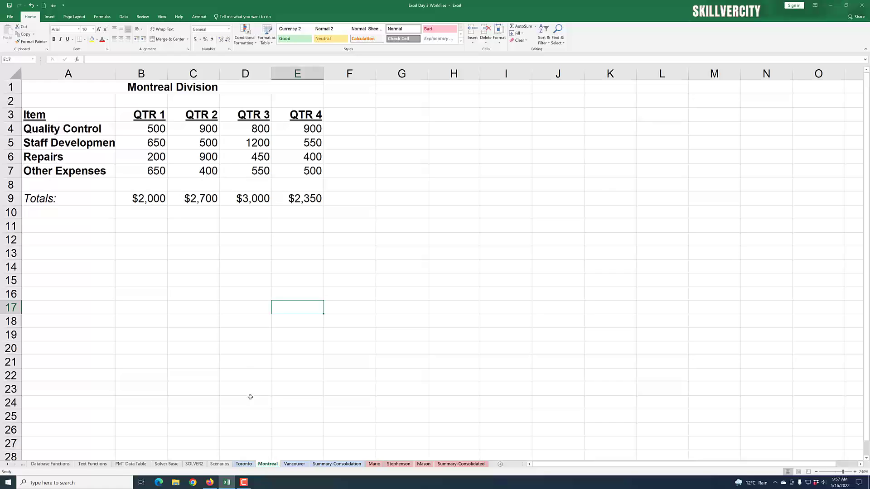
click(295, 464)
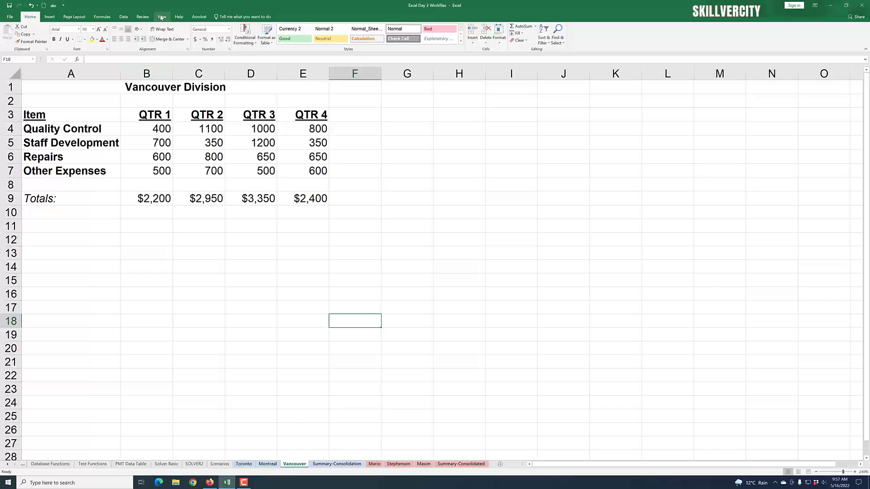
Step: Start a Consolidate operation for A3:E9 on the Summary-Consolidation sheet, using the Sum function
click(124, 19)
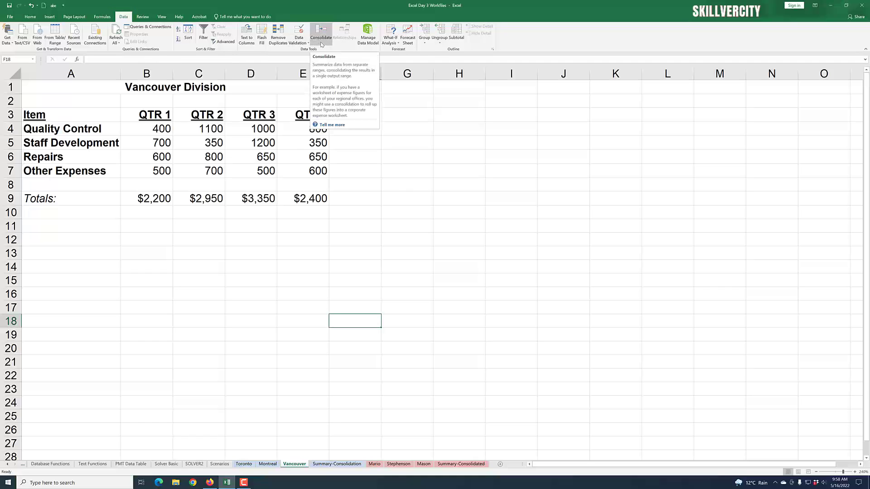
click(335, 464)
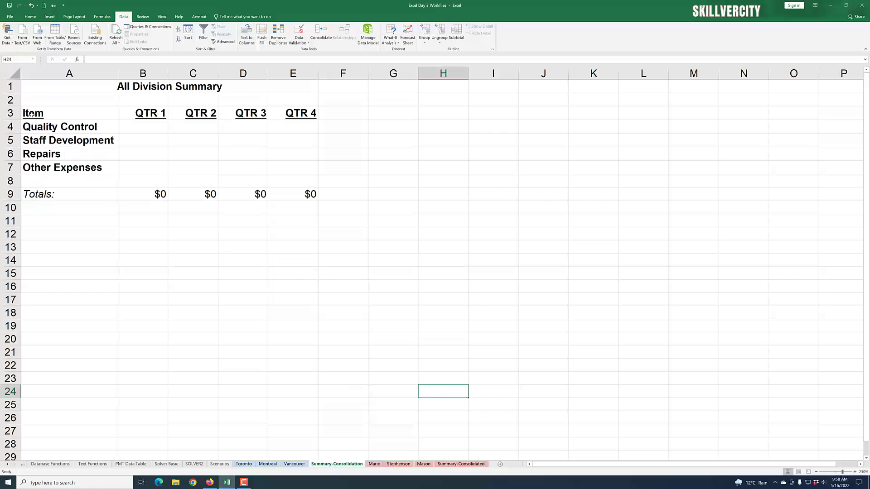
drag(32, 114, 295, 193)
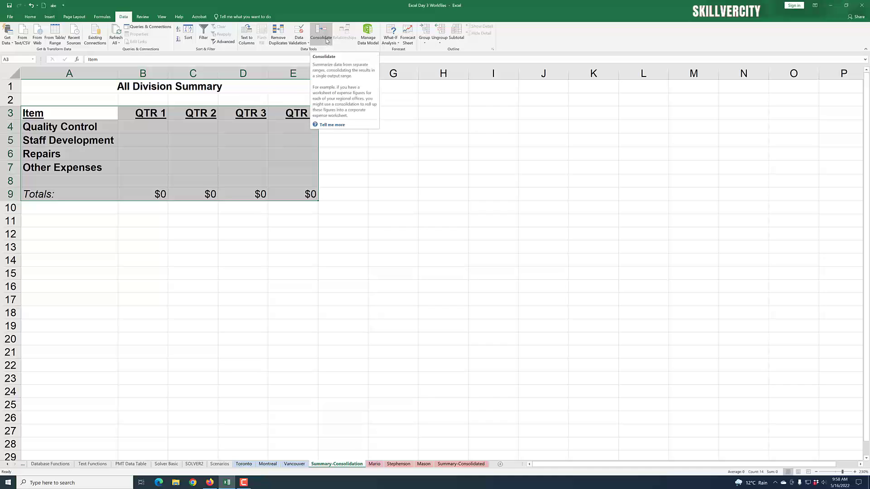
click(326, 41)
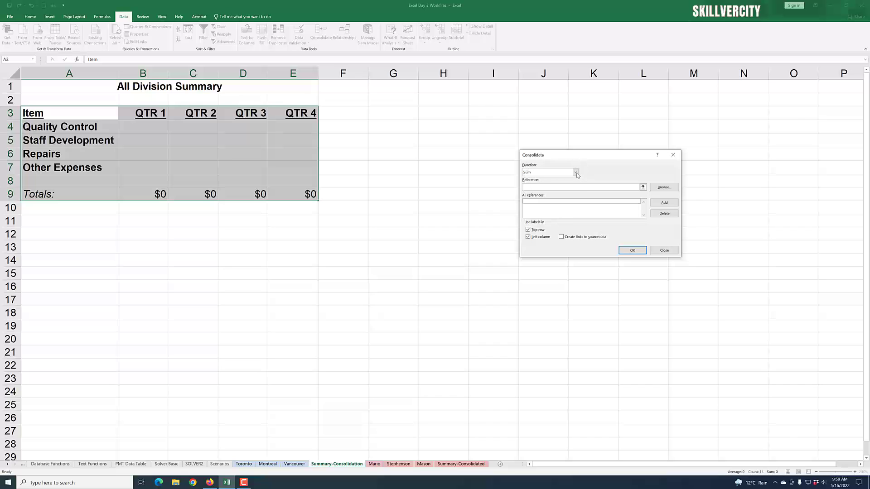
click(577, 174)
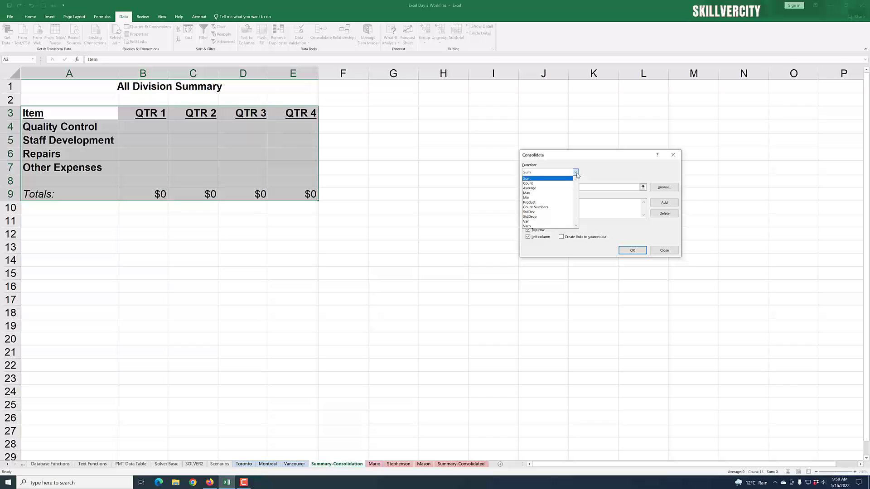
click(609, 174)
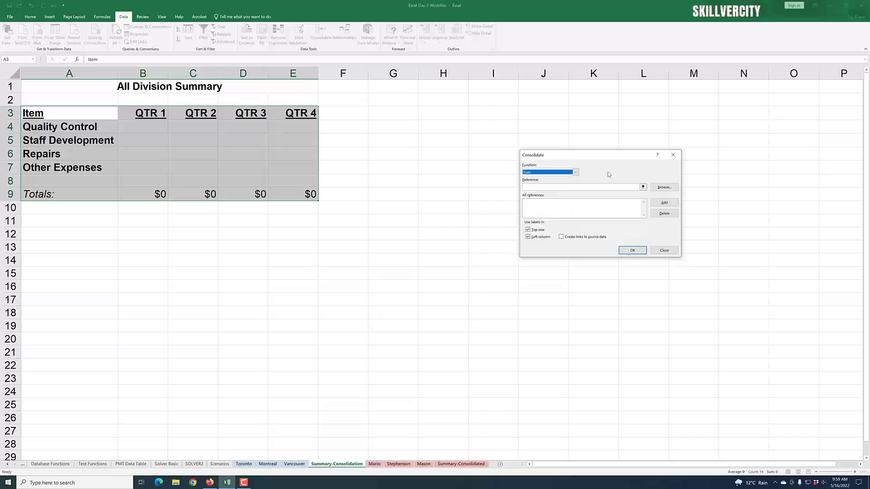
Step: Add range A3:E9 of the Toronto sheet to the consolidation references
click(564, 186)
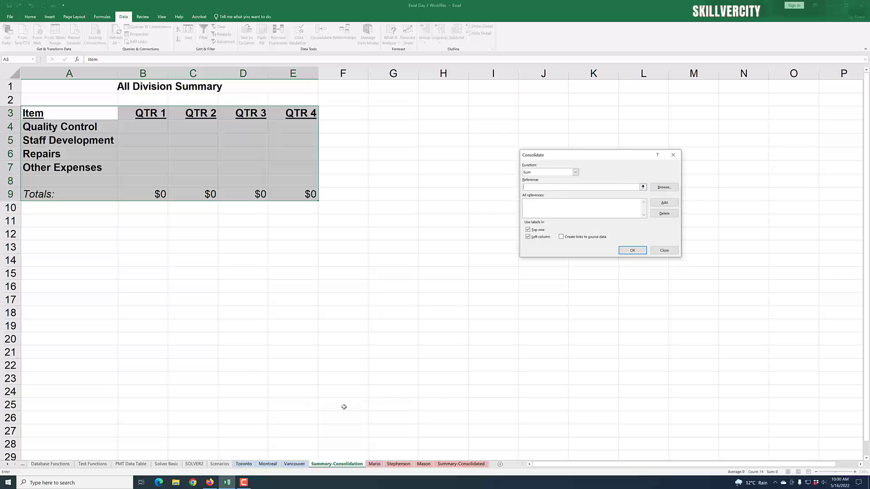
click(268, 464)
click(245, 464)
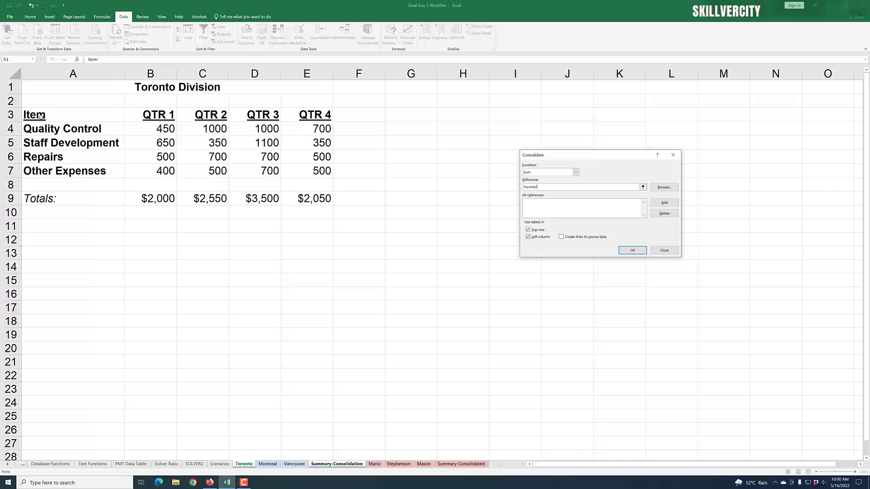
drag(37, 116, 301, 199)
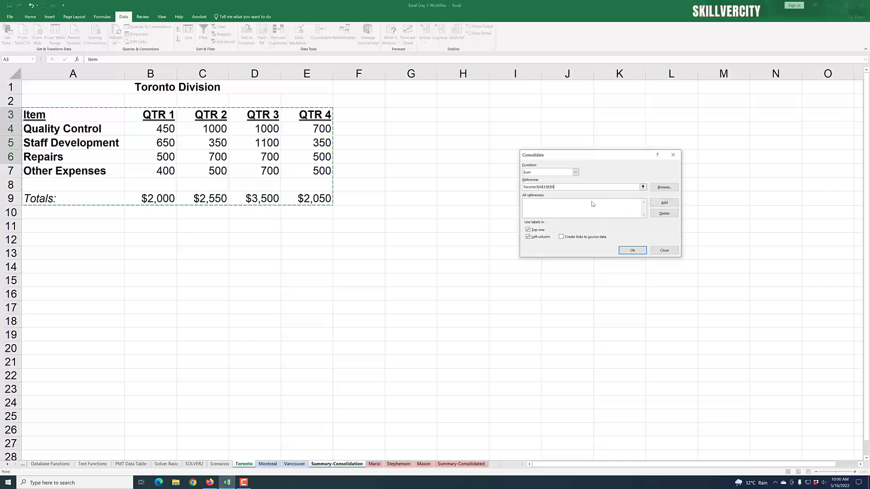
click(665, 203)
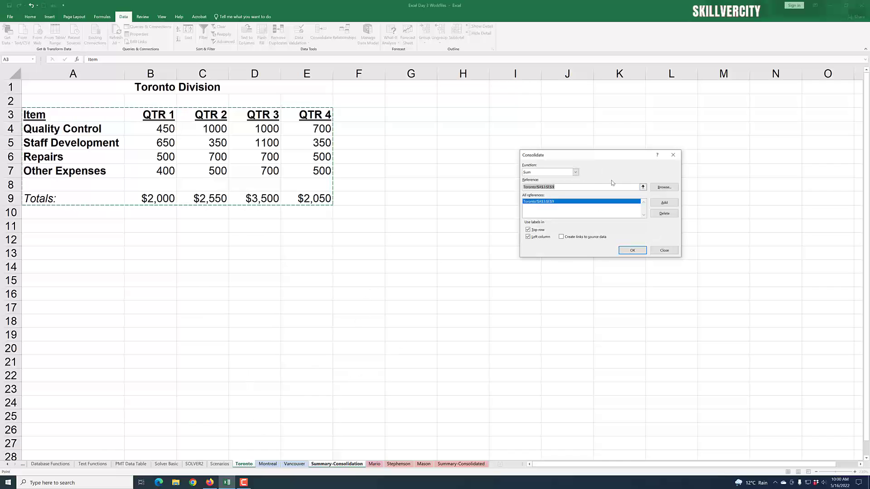
Step: Add range A3:E9 of the Montreal and Vancouver sheets to the consolidation references
click(268, 464)
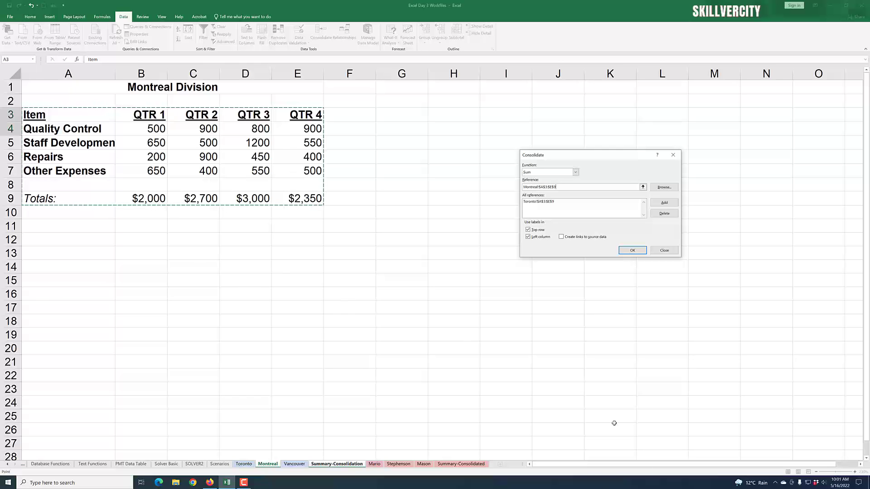
click(662, 203)
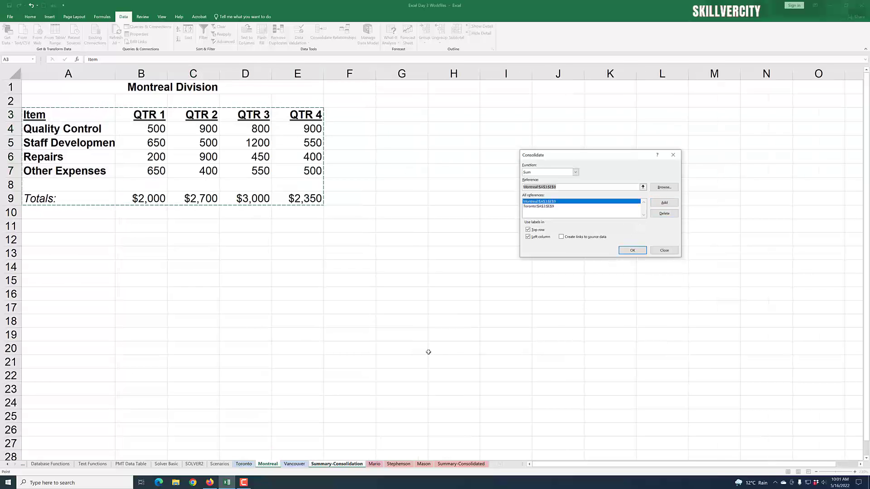
click(294, 464)
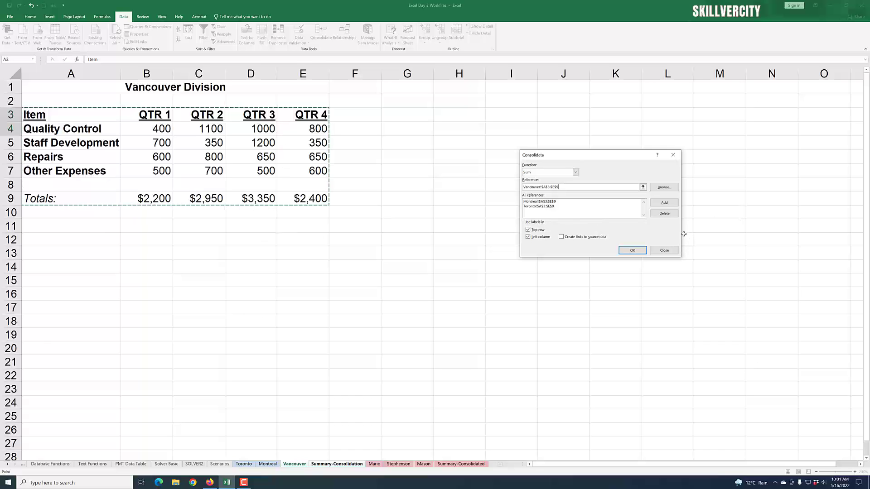
click(666, 203)
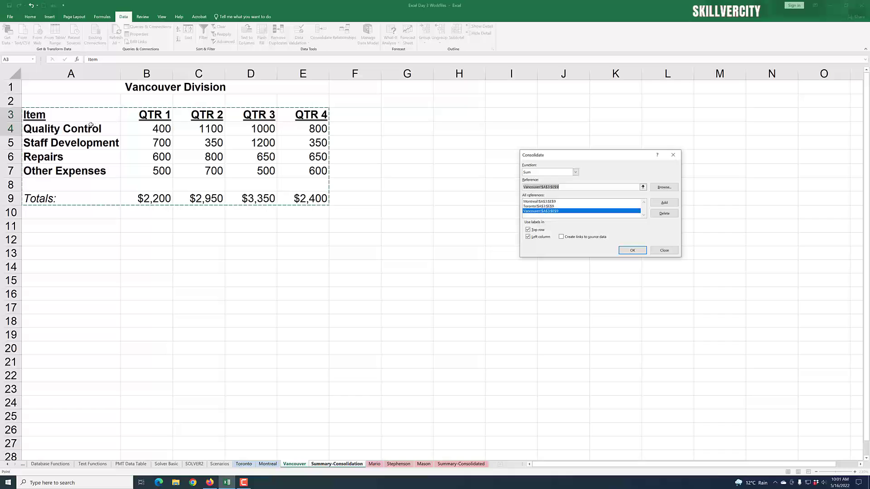
Step: Use labels from the top row and left column, and run the consolidation without links to source data
click(528, 236)
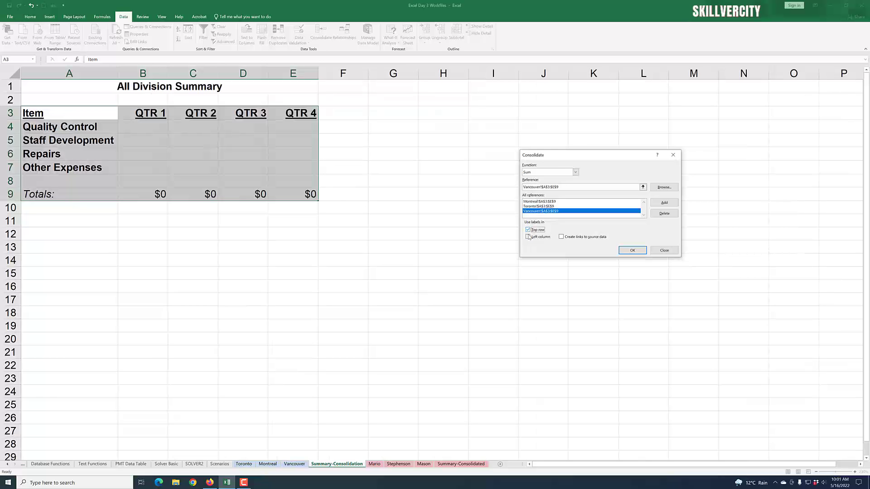
click(528, 236)
click(633, 251)
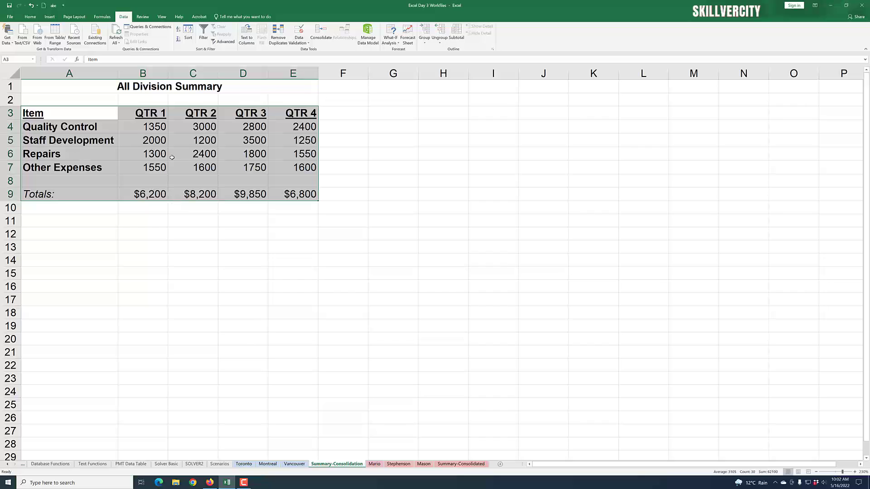
Step: Compare the consolidated figures on the Summary-Consolidation sheet with the Toronto, Montreal and Vancouver sheets
click(244, 465)
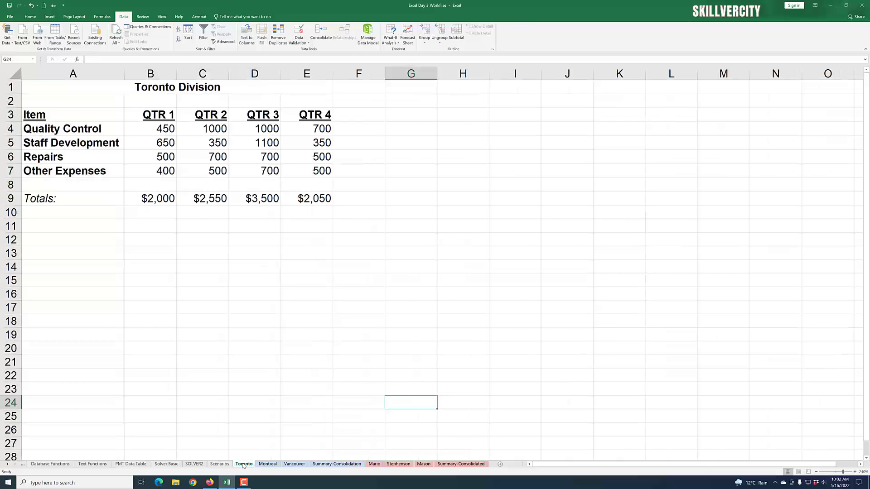
click(268, 465)
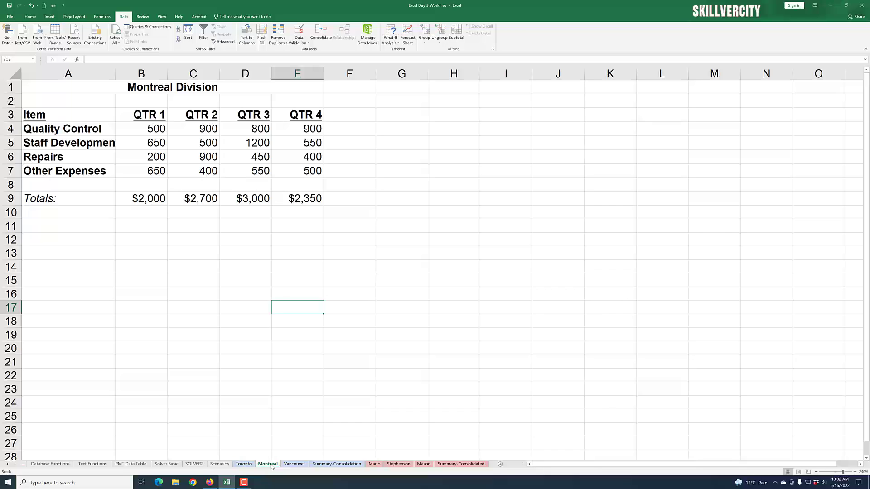
click(296, 464)
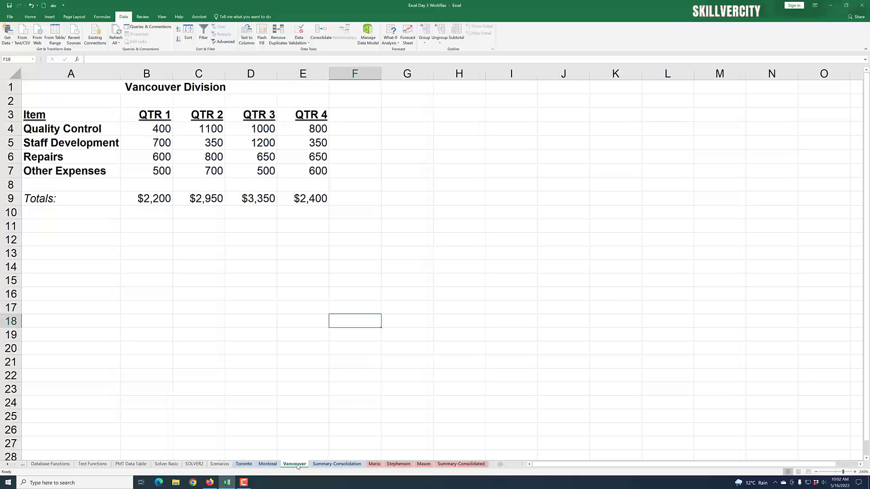
click(331, 466)
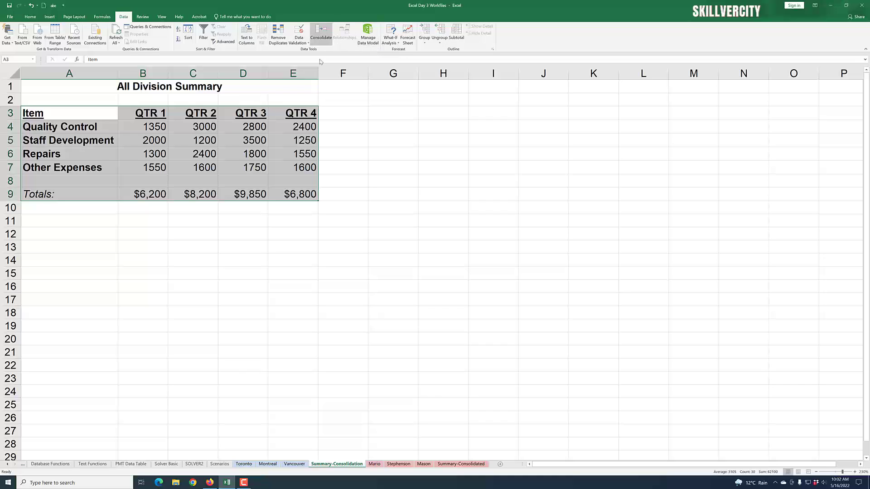
click(244, 464)
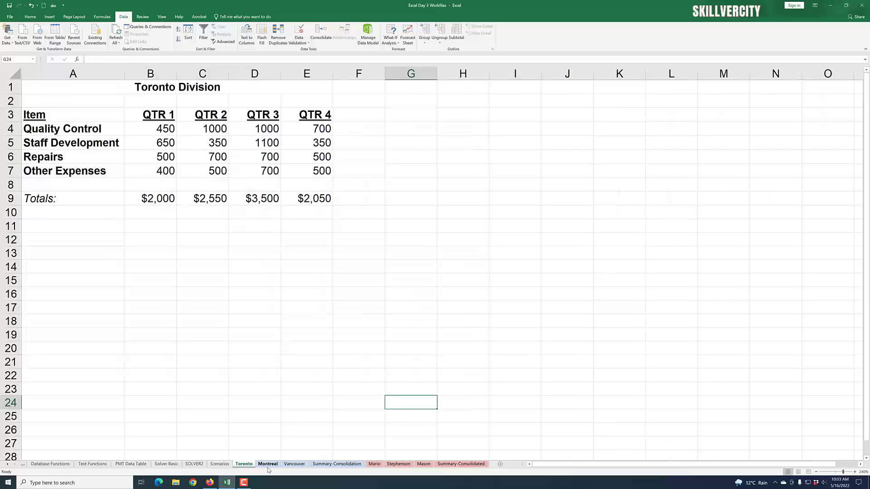
click(268, 465)
click(292, 465)
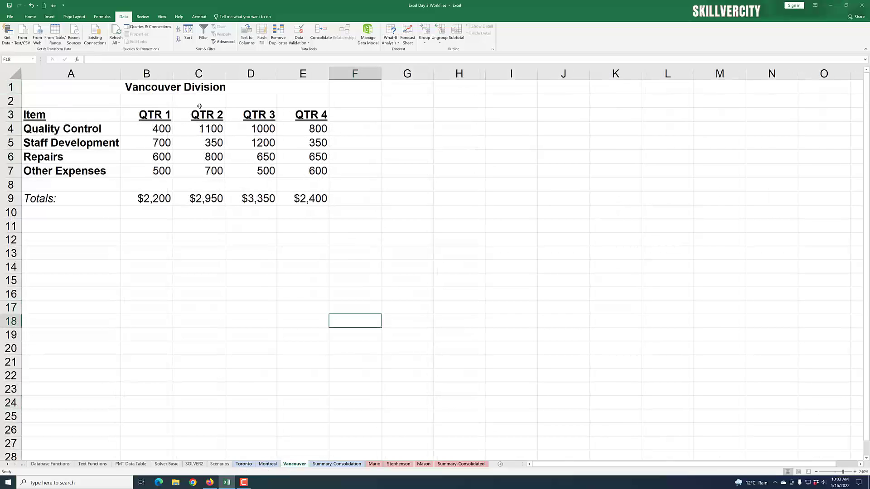
click(332, 465)
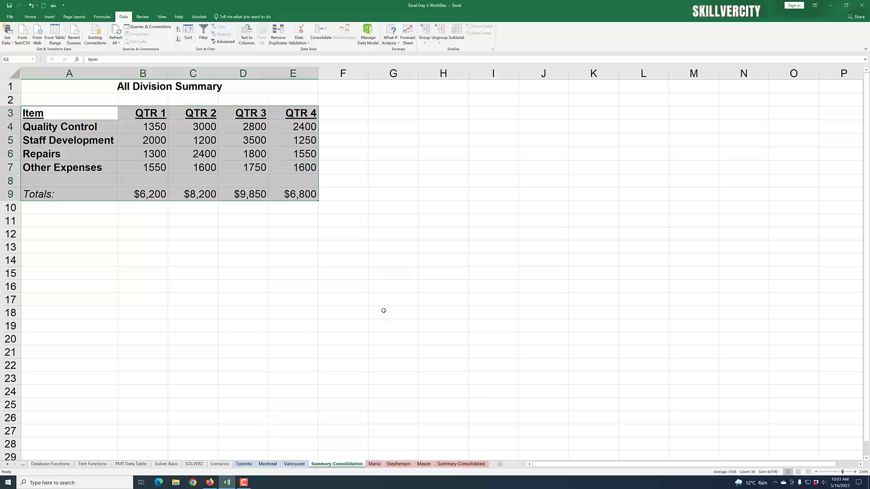
click(244, 483)
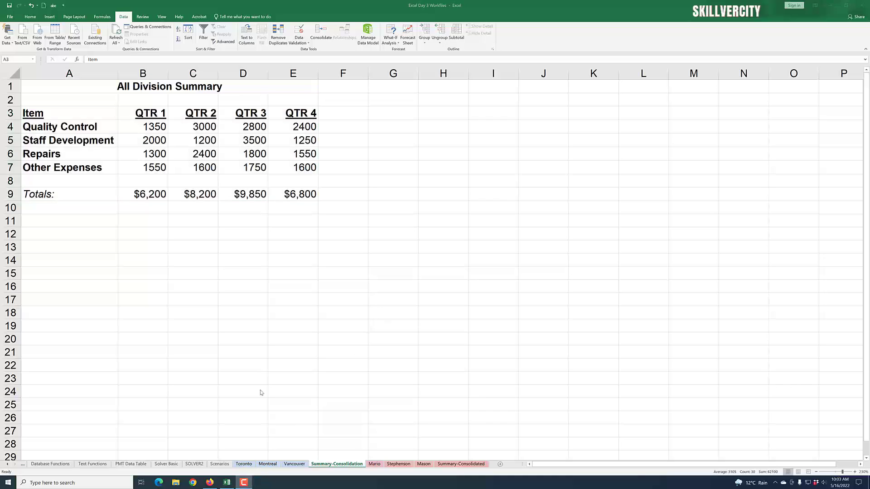